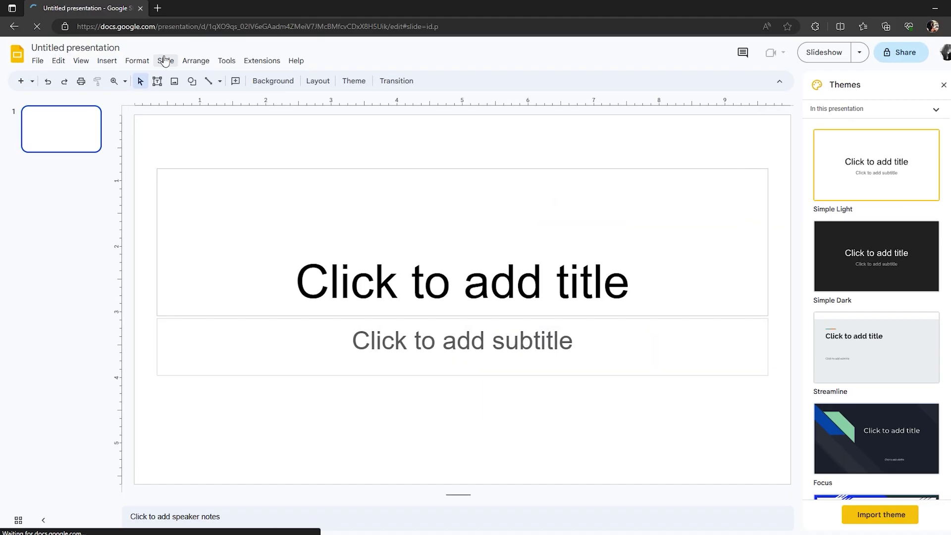
Step: Give the title slide the Blank layout and insert a 7 x 6 table
left_click(165, 61)
mouse_move(223, 216)
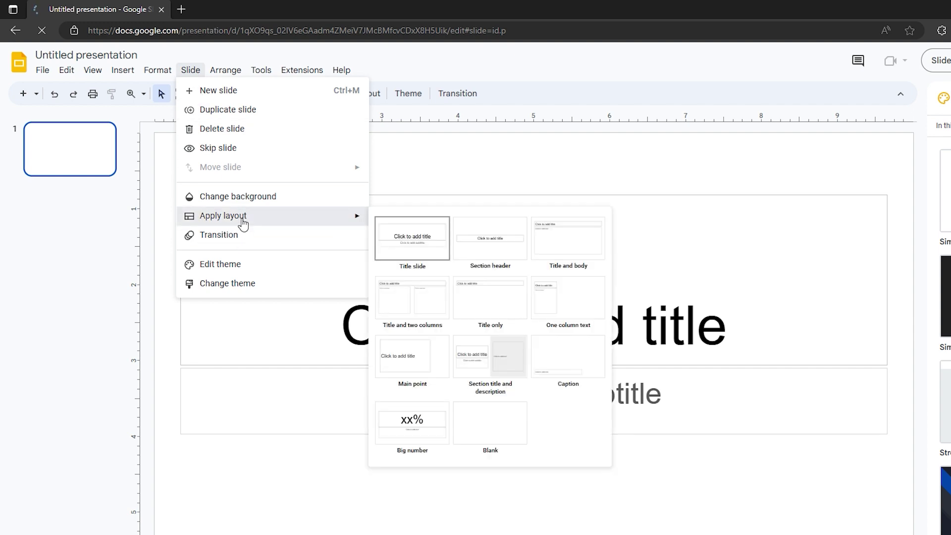
left_click(490, 424)
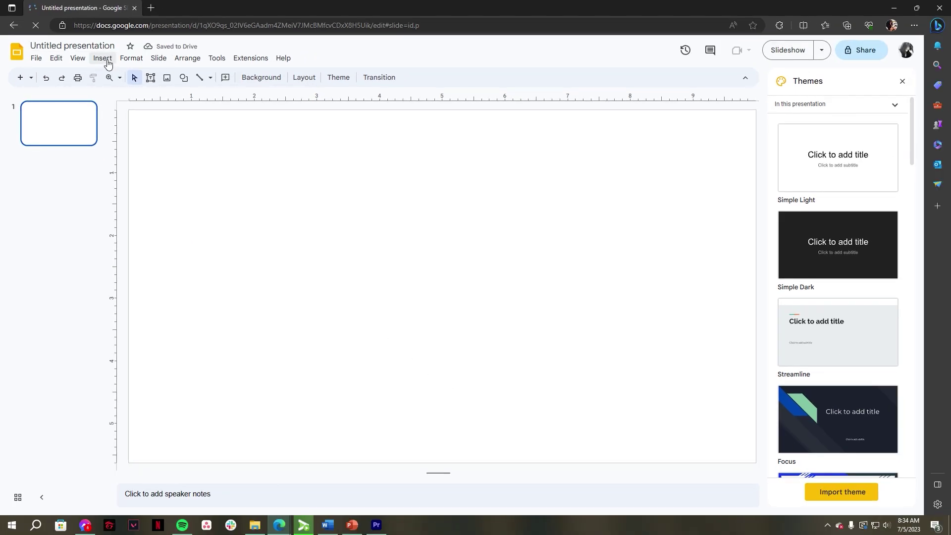
left_click(107, 62)
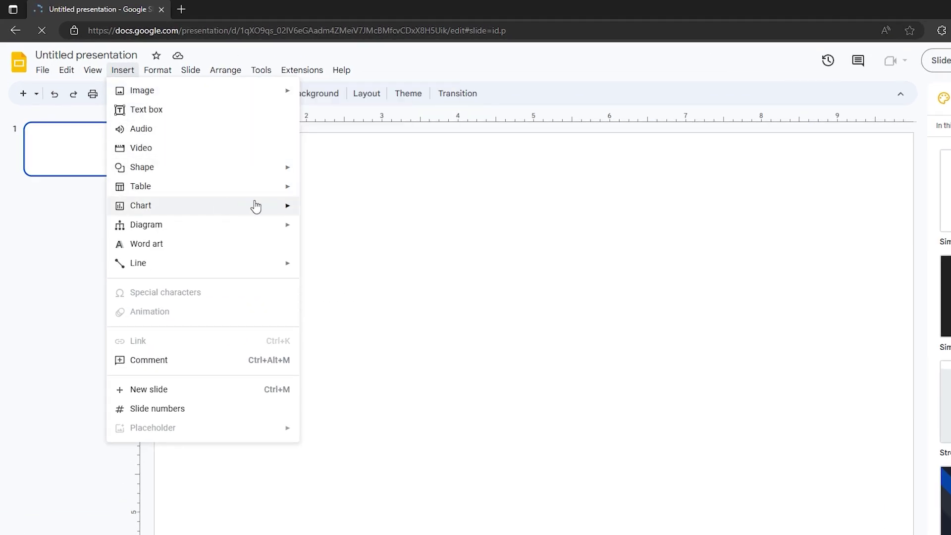
mouse_move(141, 186)
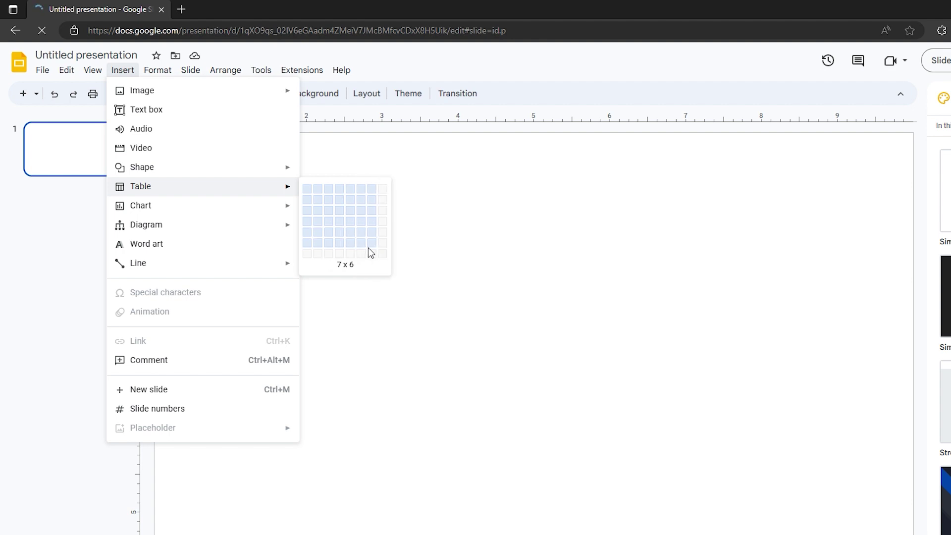
left_click(368, 247)
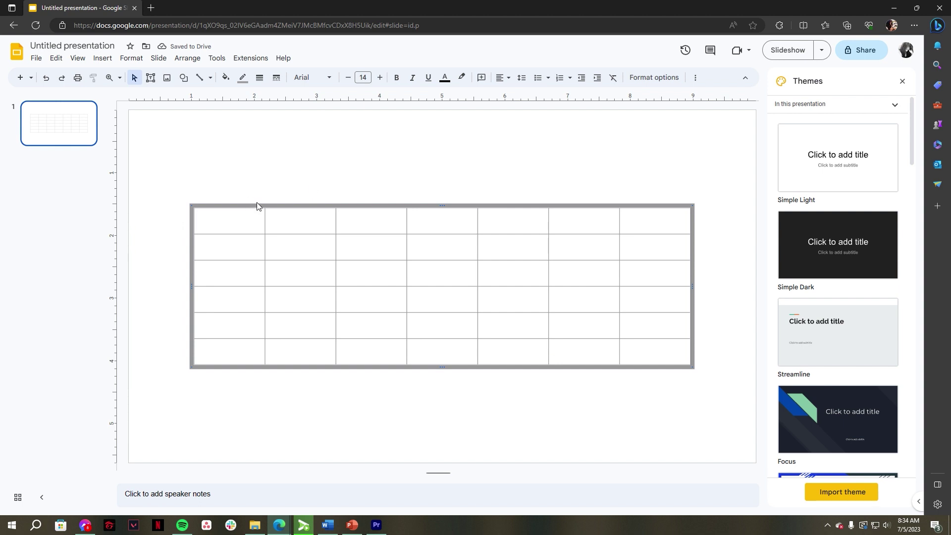
Step: Fill the table's first row with weekday initials S, M, T, W, Th, F, S
left_click(244, 221)
type("S")
key("Tab")
type("M")
key("Tab")
key("Tab")
type("W")
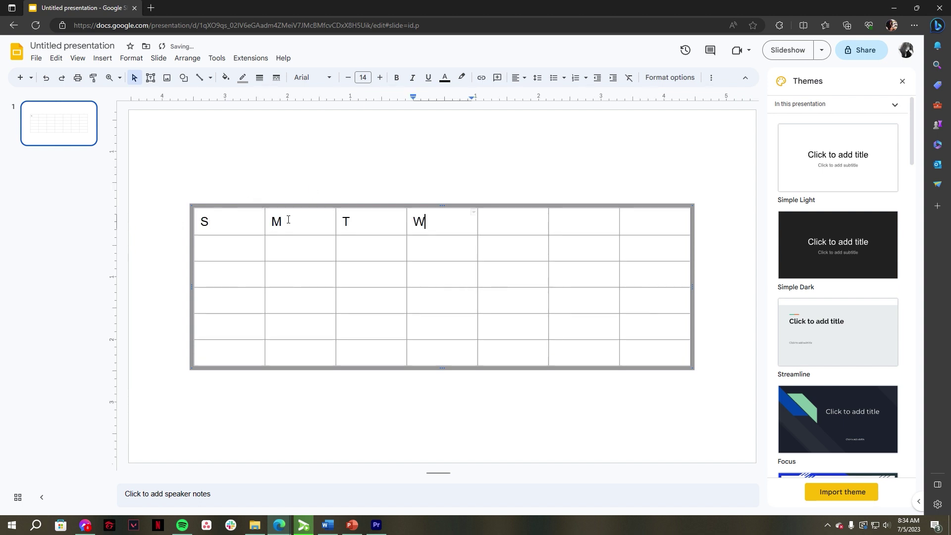
key("Tab")
type("Th")
key("Tab")
type("F")
Step: Enter dates 1 through 9, starting from the first Saturday cell
key("Tab")
type("S")
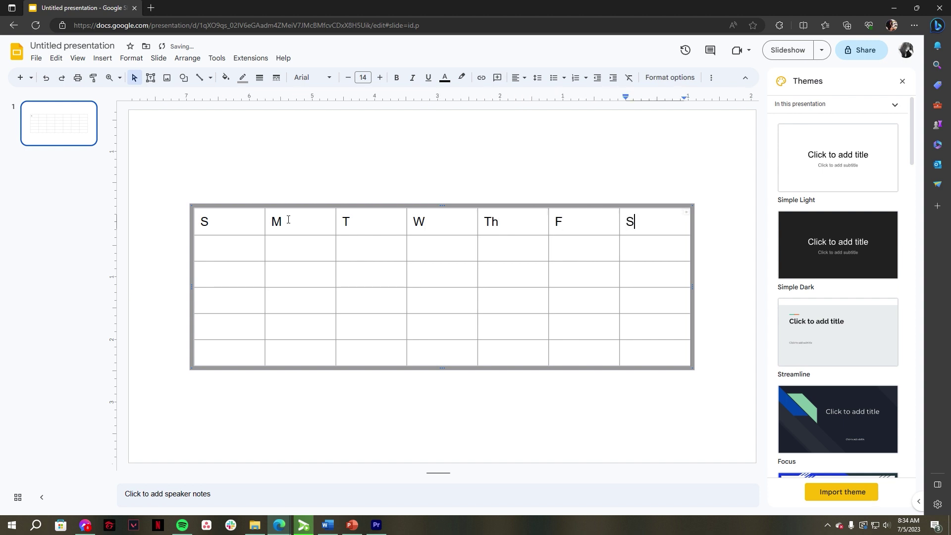
key("Down")
type("1")
key("Tab")
type("2")
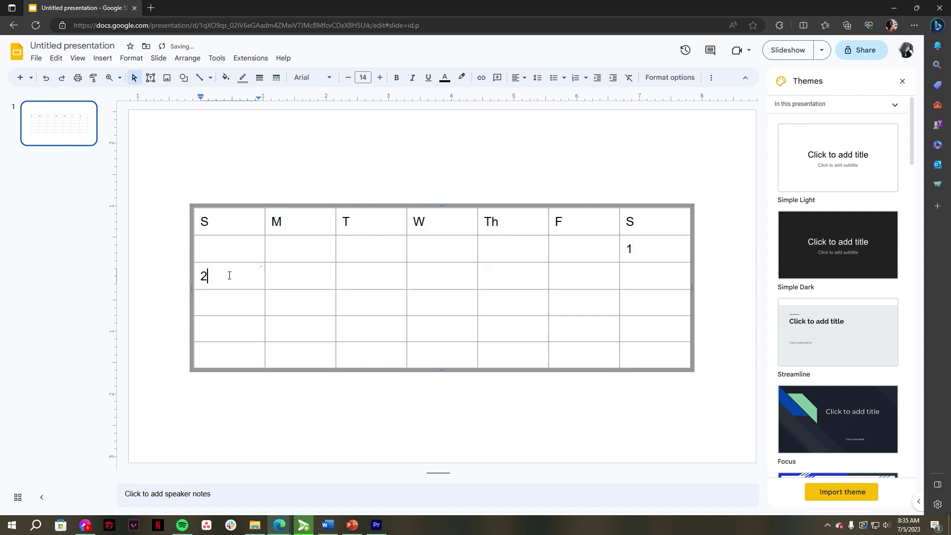
key("Tab")
type("3 4")
key("Tab")
type("5")
key("Tab")
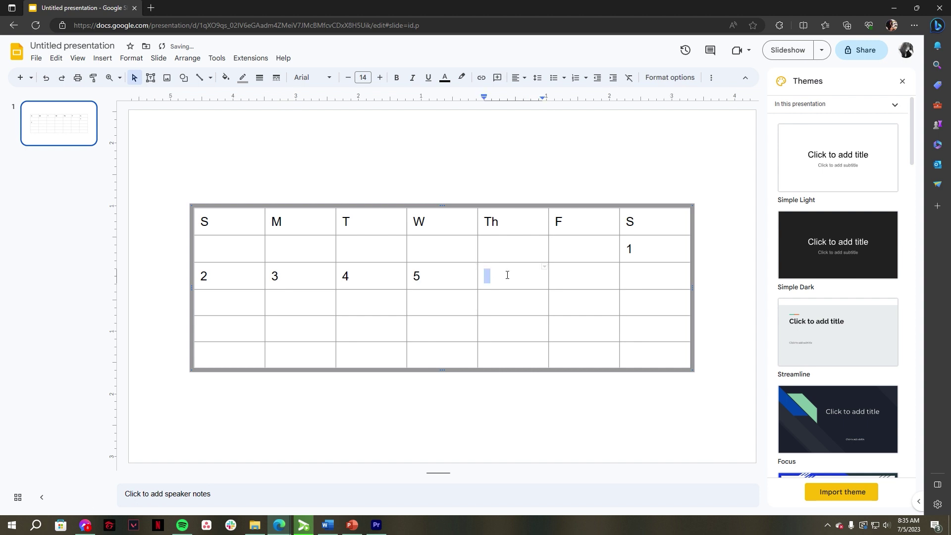
type("6")
key("Tab")
type("7")
key("Tab")
type("8")
Step: Enter the next week's dates, 10 through 16
key("Tab")
type("9")
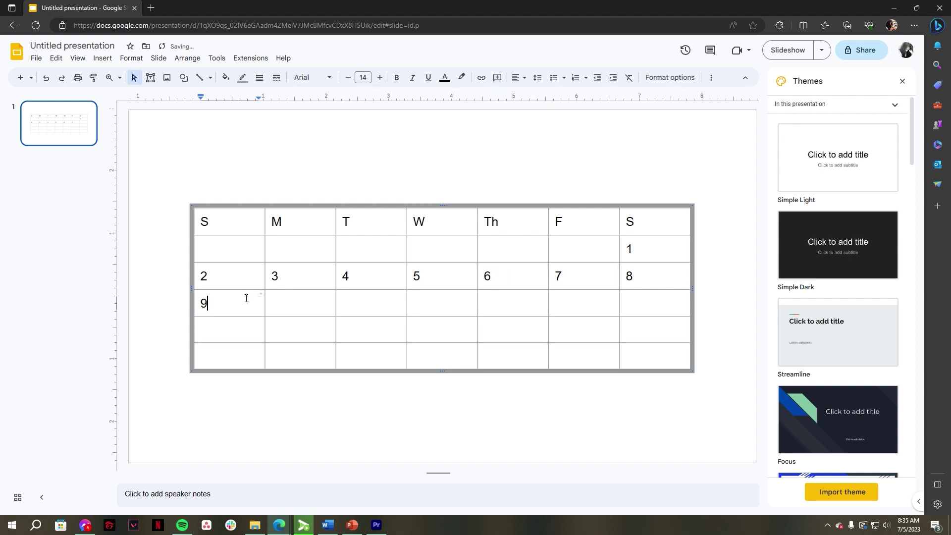
key("Tab")
type("10")
key("Tab")
type("11")
key("Tab")
type("12")
key("Tab")
type("1")
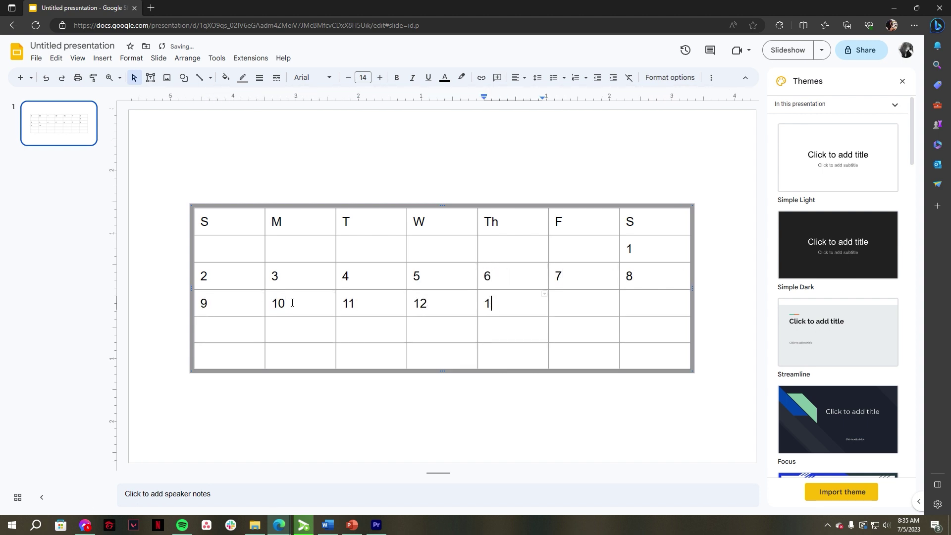
type("3")
key("Tab")
type("14")
key("Tab")
type("15")
Step: Enter dates 17 through 24 in the following week row
key("Tab")
type("16")
key("Tab")
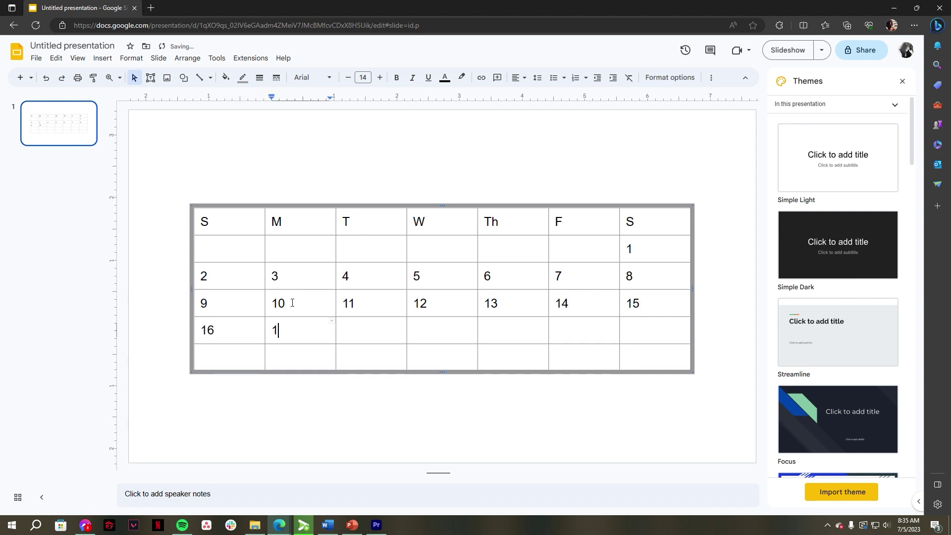
type("17")
key("Tab")
type("9")
key("Tab")
type("20")
key("Tab")
type("2")
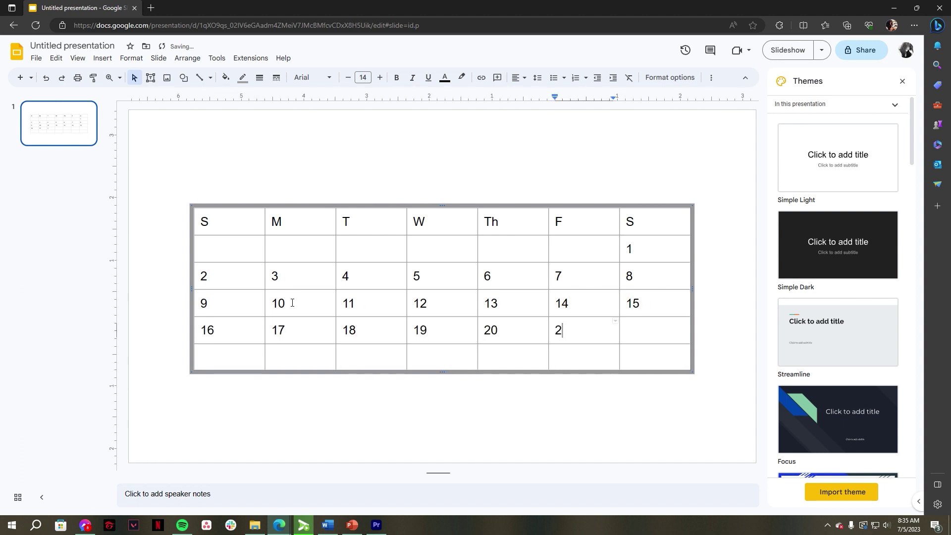
type("1")
key("Tab")
type("22")
key("Tab")
type("23")
Step: Enter dates 25 through 29 in the last existing row
key("Tab")
type("24")
key("Tab")
type("25")
key("Tab")
type("2")
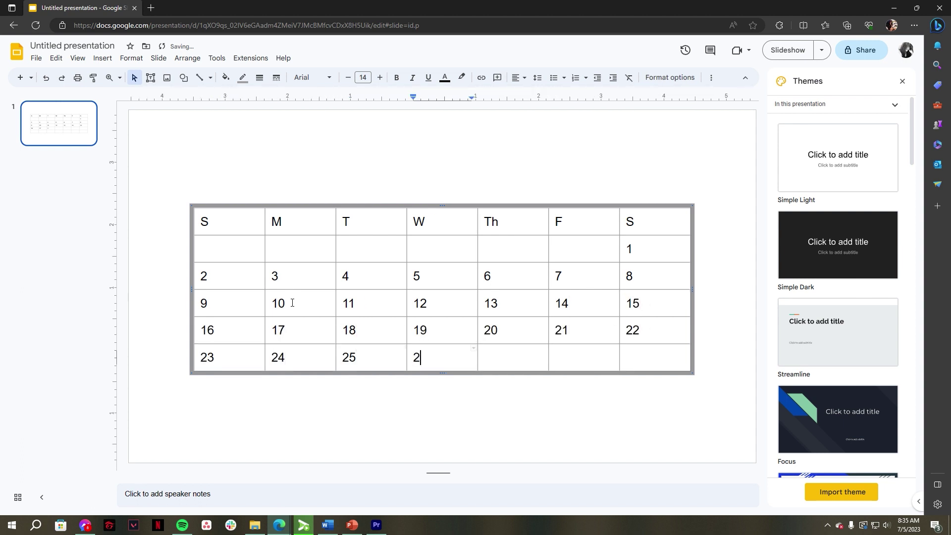
type("6")
key("Tab")
type("27")
key("Tab")
type("28")
key("Tab")
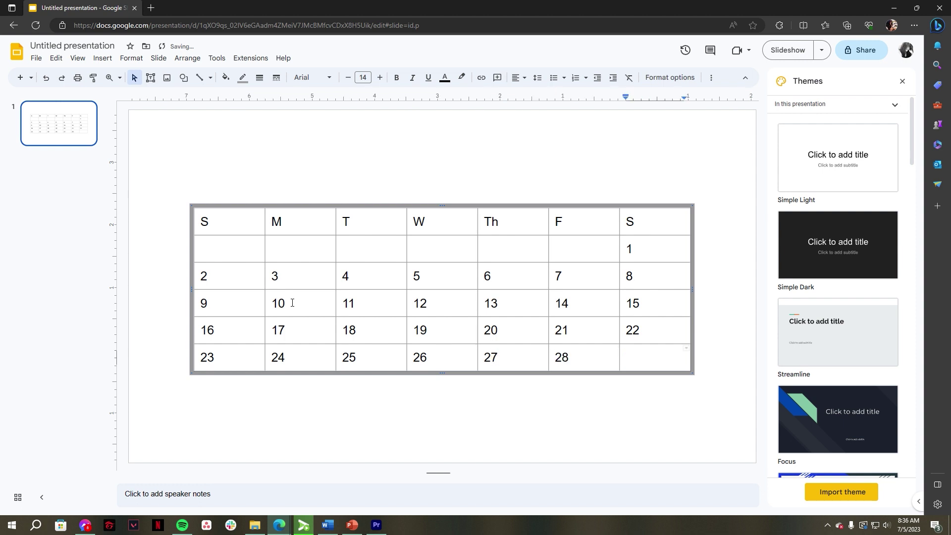
type("9")
Step: Insert a row below the last week and enter dates 30 and 31
right_click(230, 355)
left_click(268, 323)
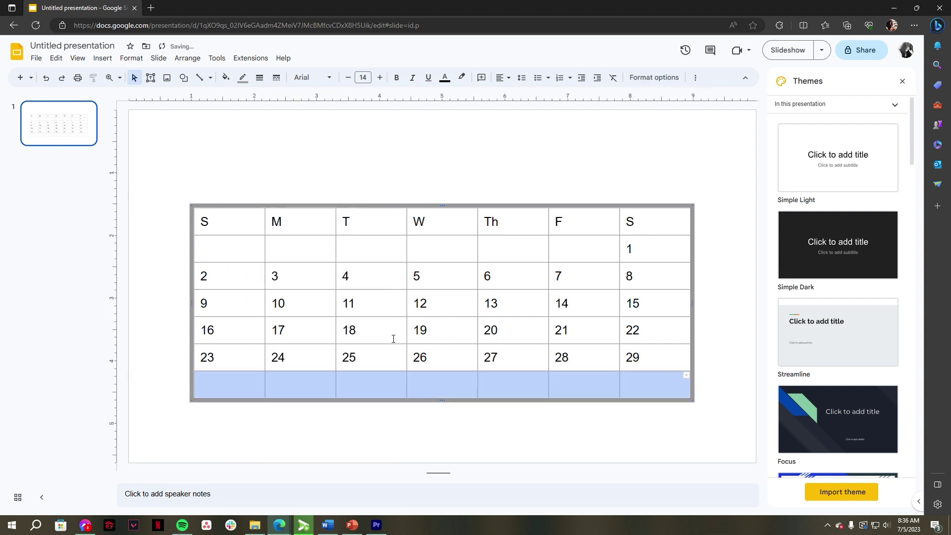
type("30")
key("Tab")
type("31")
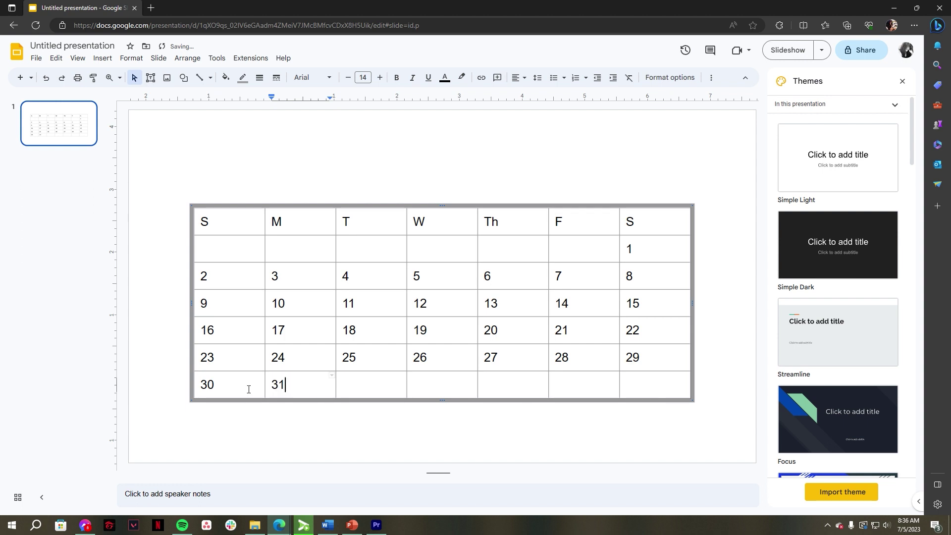
left_click(292, 182)
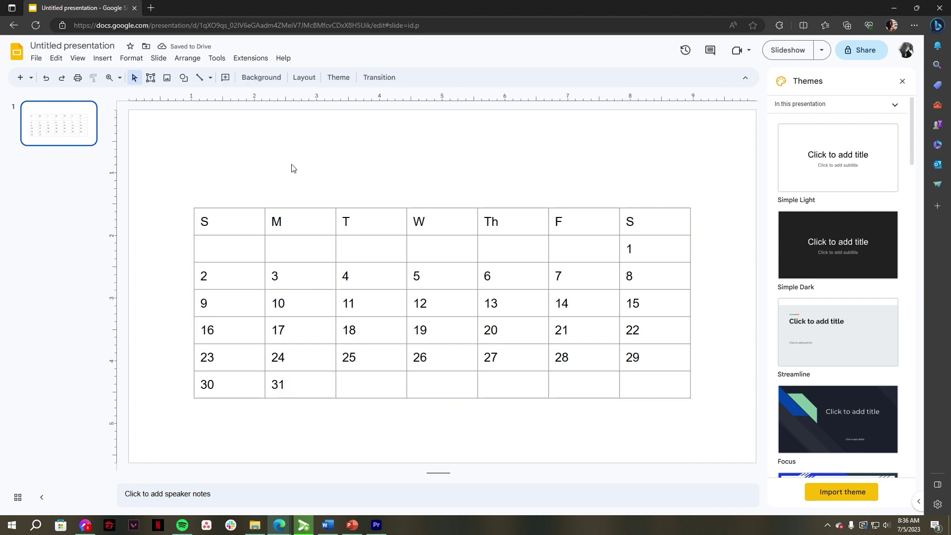
Step: Create a WordArt title reading 'July'
left_click(103, 58)
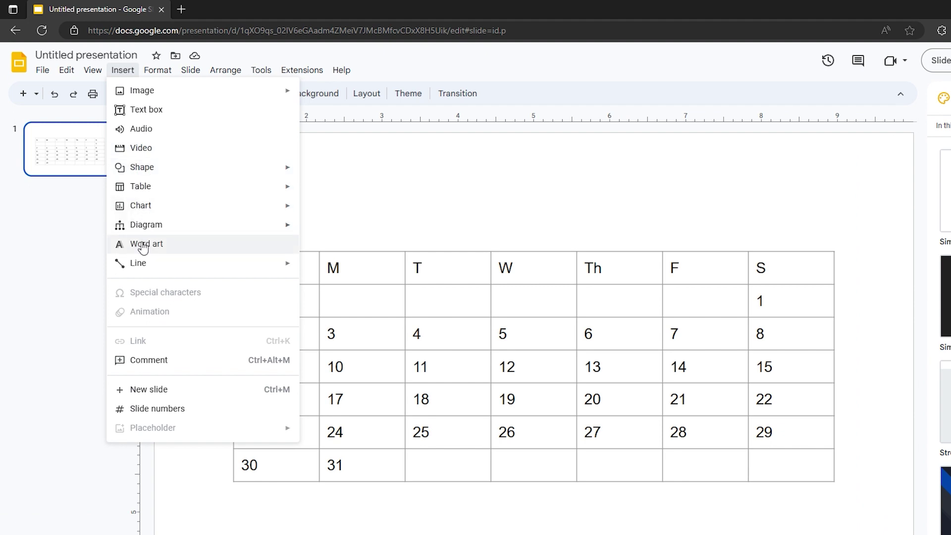
left_click(143, 245)
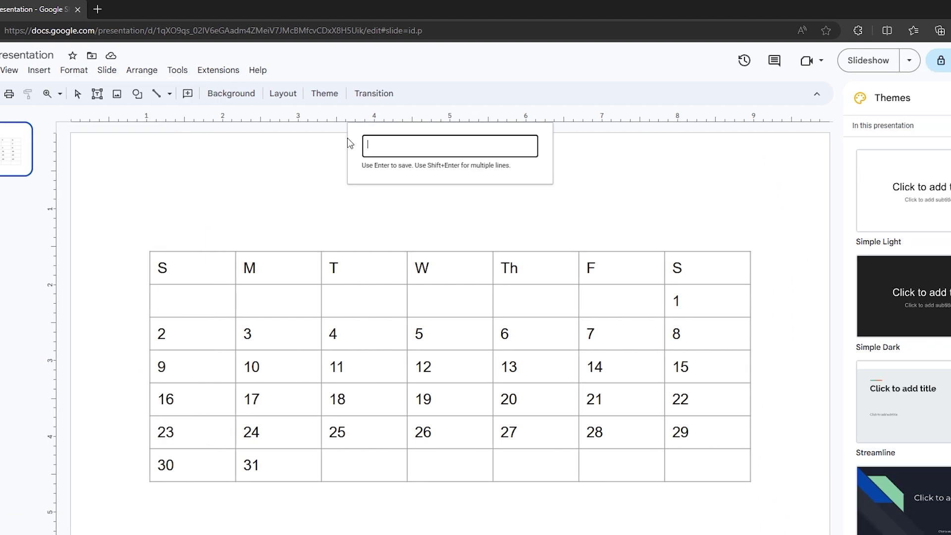
type("July")
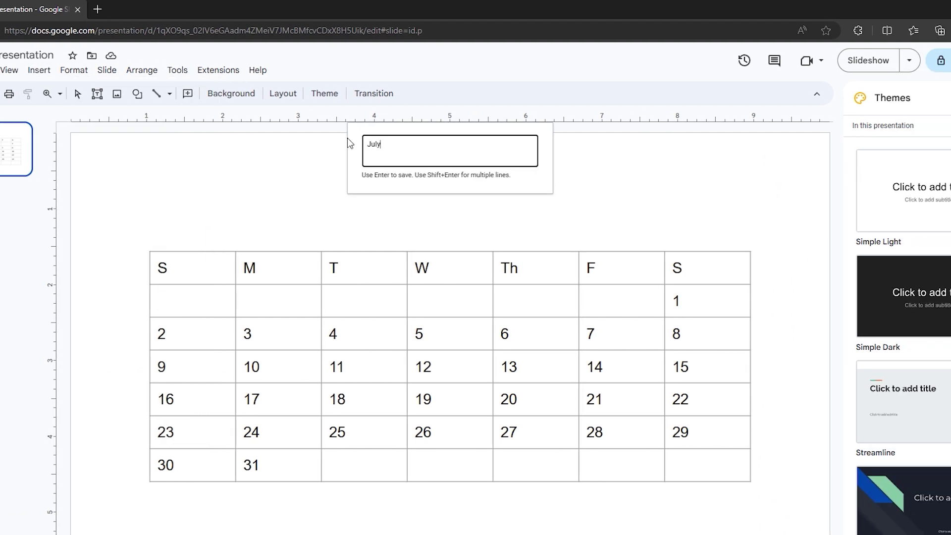
key("Return")
Step: Shrink the July WordArt and place it above the table's left side
mouse_move(436, 293)
left_mouse_down()
mouse_move(386, 227)
mouse_move(238, 144)
left_mouse_up()
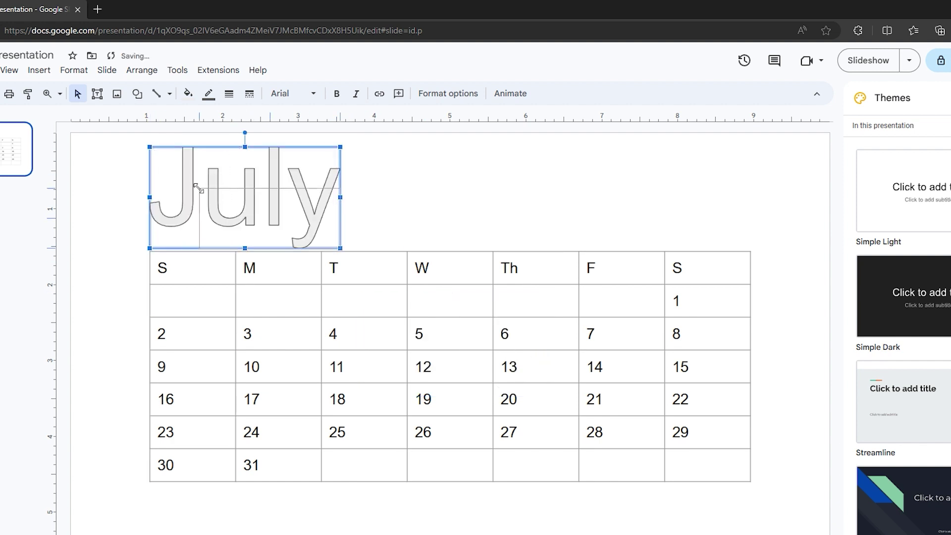
left_click_drag(197, 188, 198, 188)
left_click_drag(277, 191, 229, 188)
left_click(320, 188)
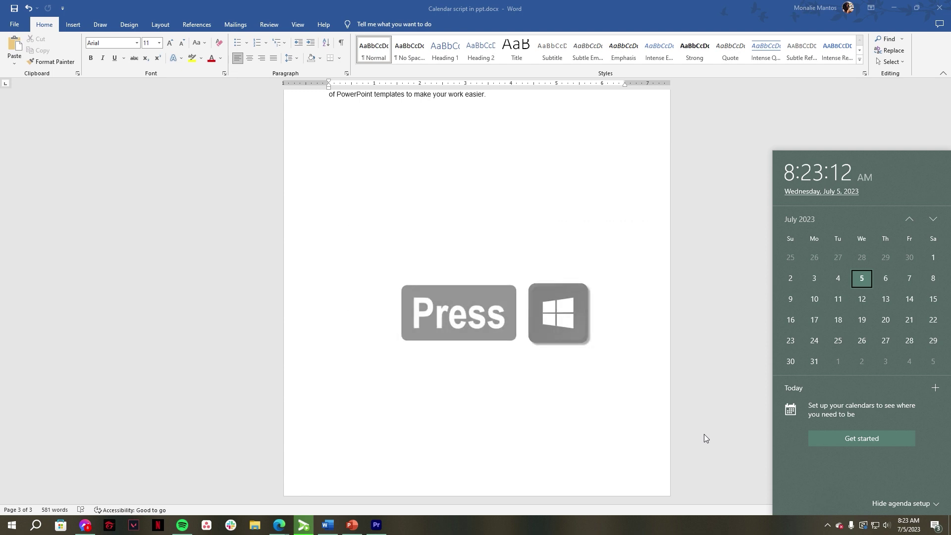
Step: Paste the screenshot into Paint and crop it to the July 2023 calendar
key("super")
type("paint")
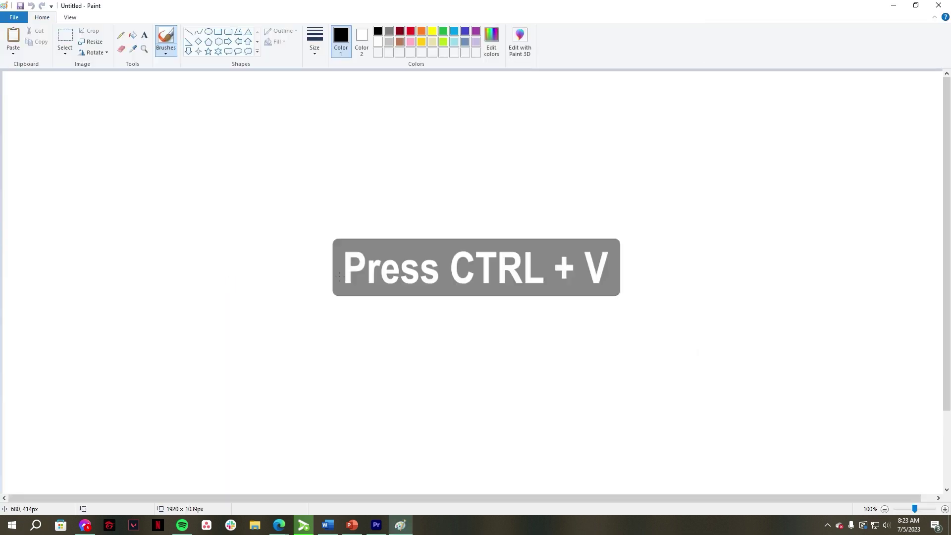
key("ctrl+v")
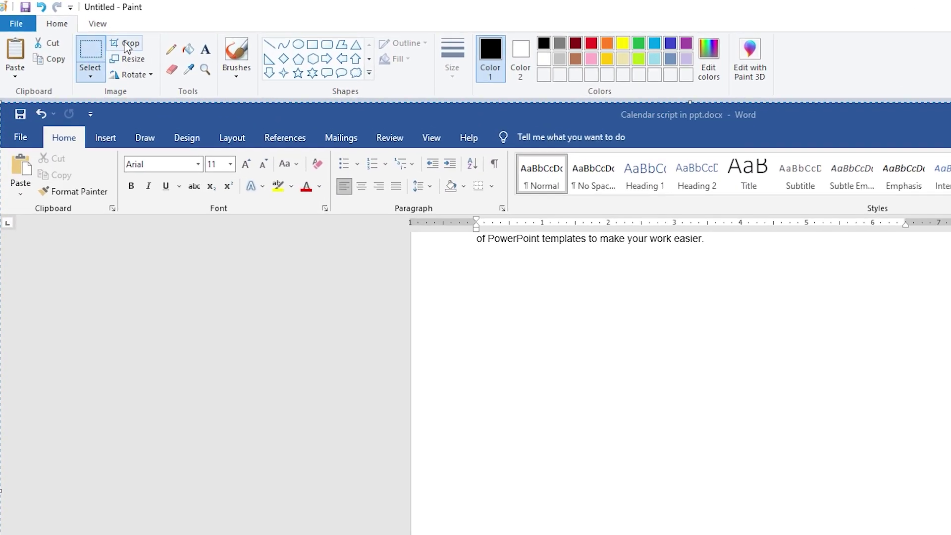
left_click(128, 46)
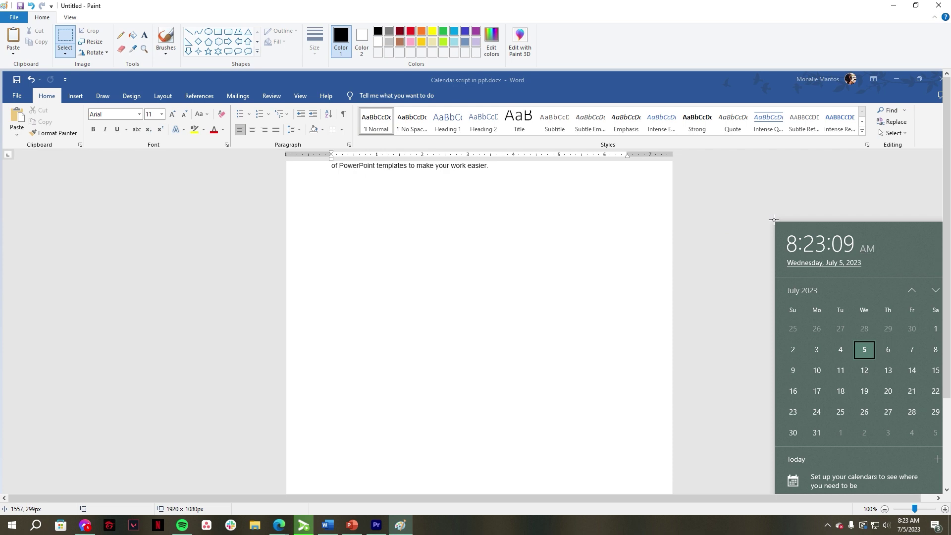
left_click_drag(775, 221, 941, 490)
left_click(89, 30)
Step: Save the cropped image in Downloads as calendar1
key("ctrl+s")
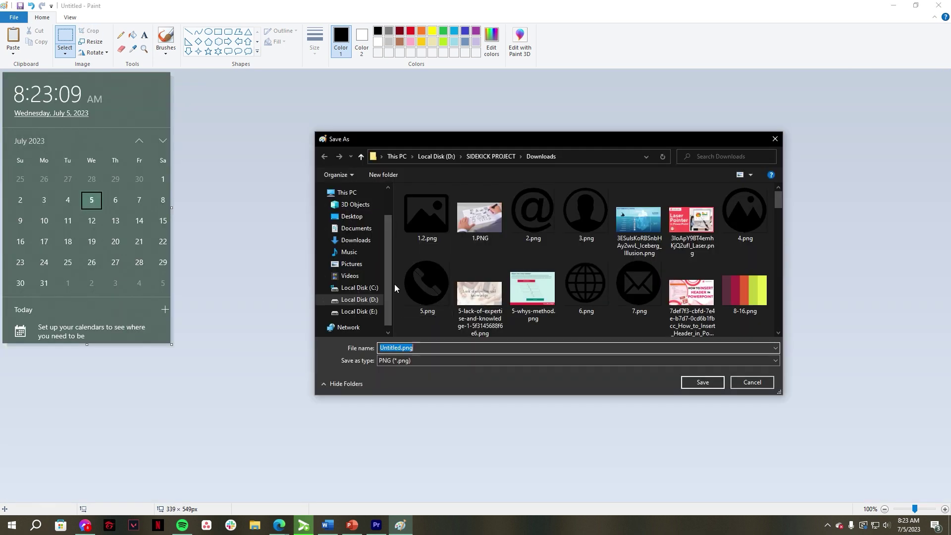
left_click(367, 240)
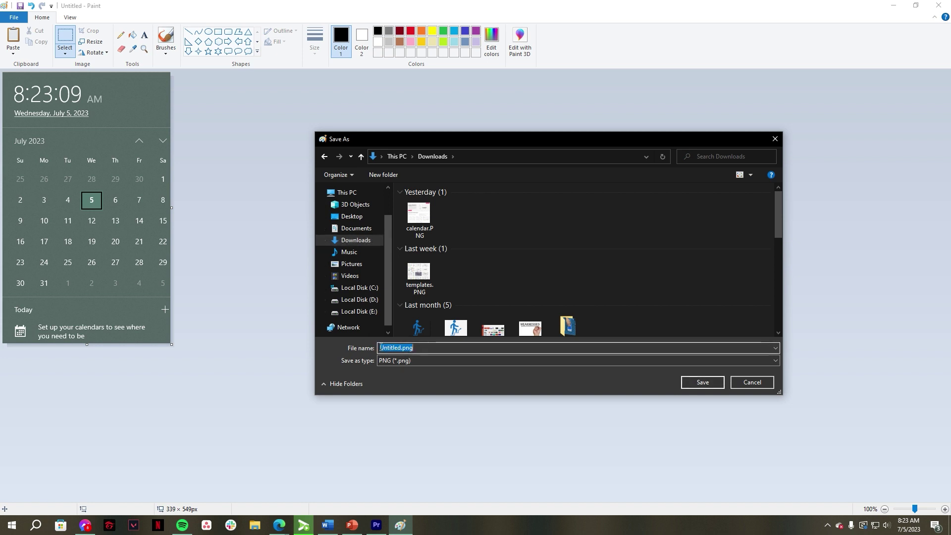
type("calendar")
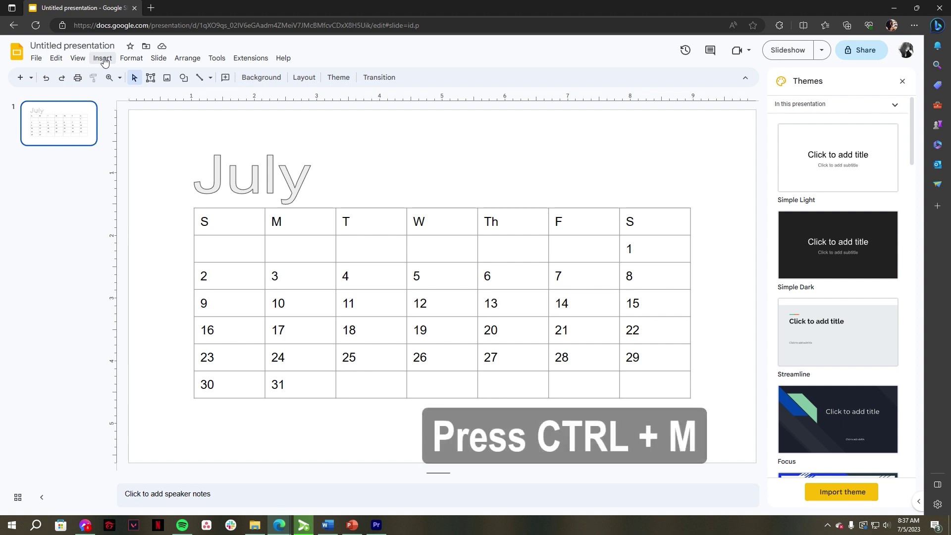
Step: Add a new slide and upload calendar1.png from the computer onto it
key("ctrl+m")
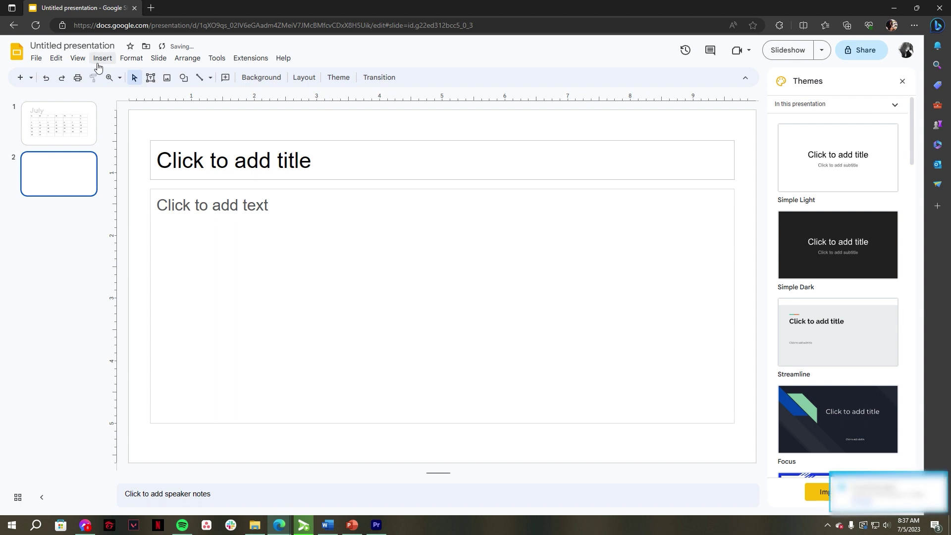
left_click(103, 58)
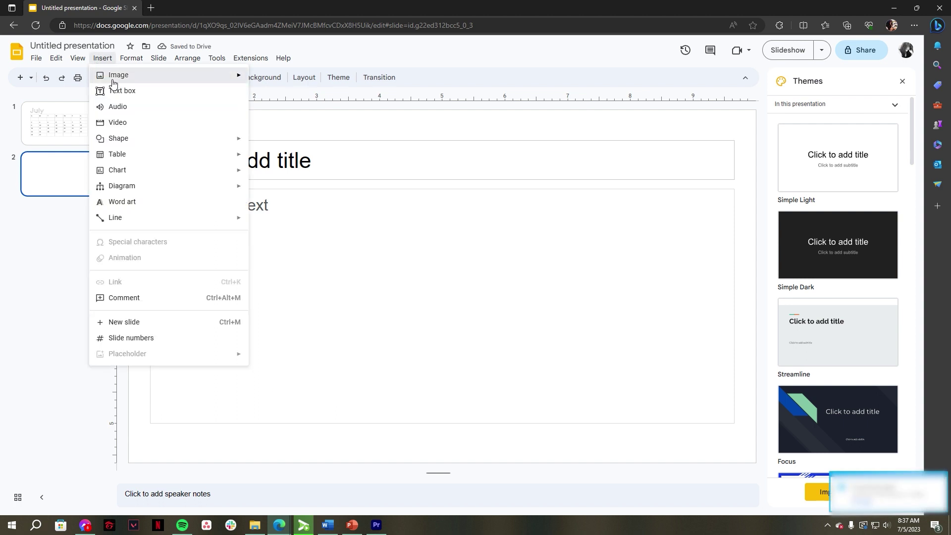
mouse_move(118, 76)
left_click(280, 79)
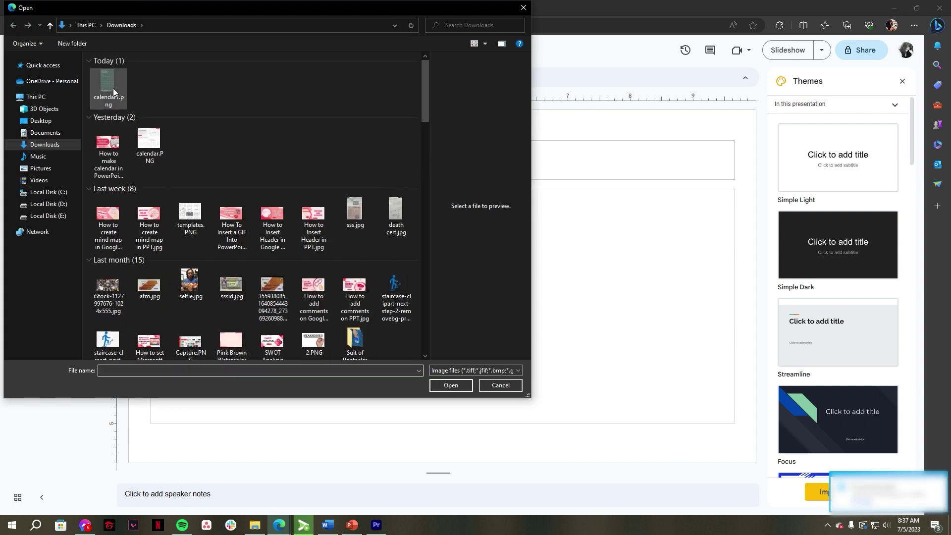
left_click(113, 88)
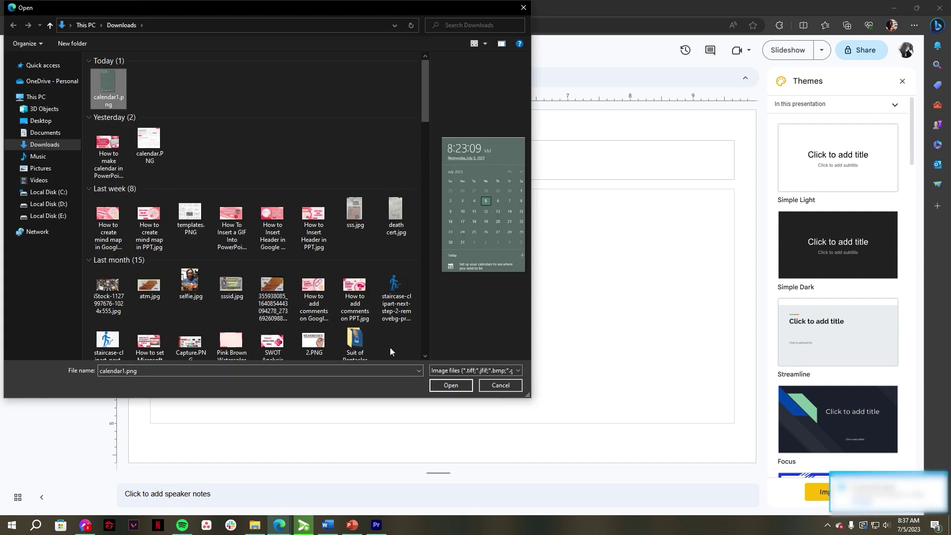
left_click(450, 385)
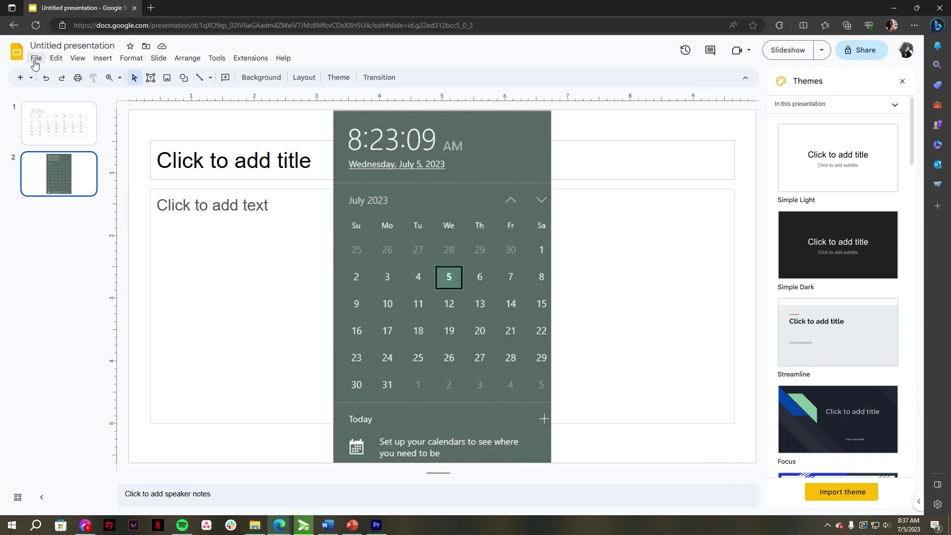
Step: Open JANUARY.pptx from the computer in the Import slides dialog
left_click(36, 58)
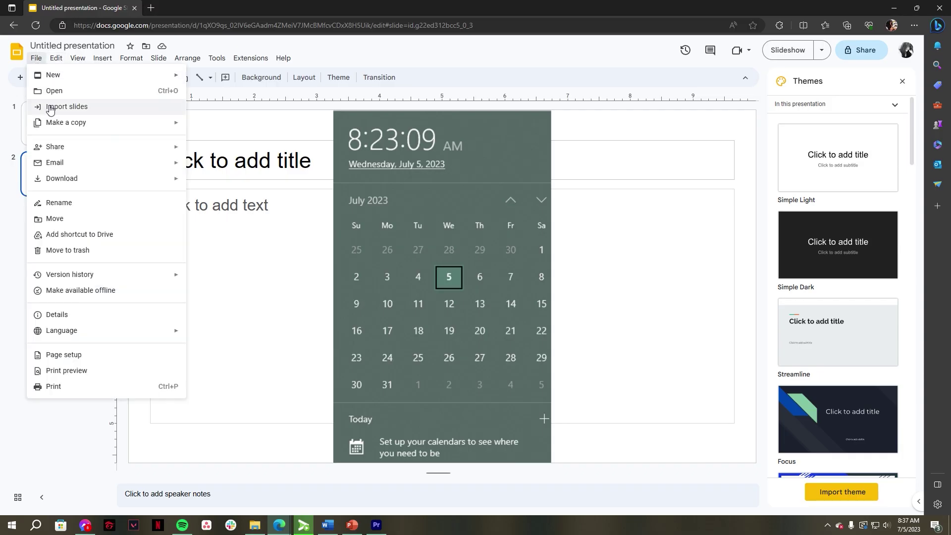
left_click(47, 104)
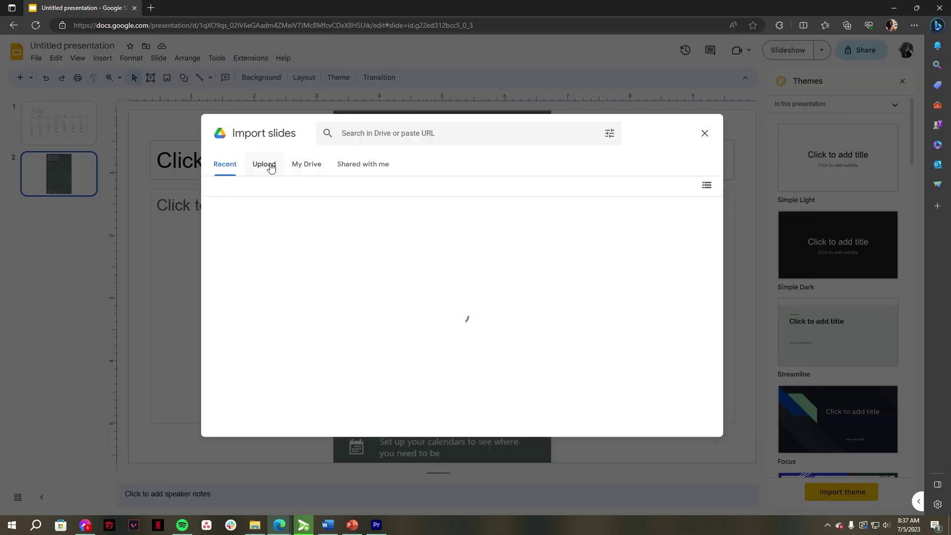
left_click(270, 167)
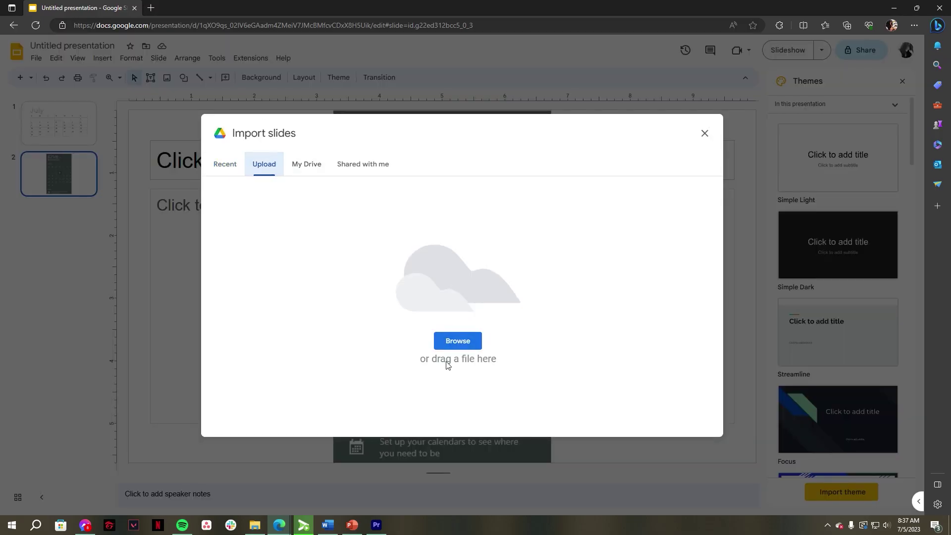
left_click(461, 339)
left_click(116, 93)
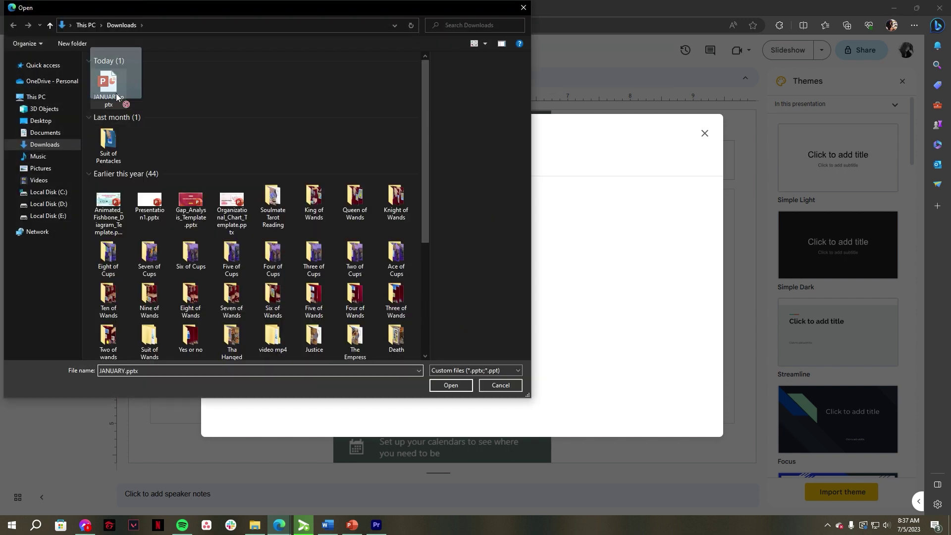
left_click(442, 380)
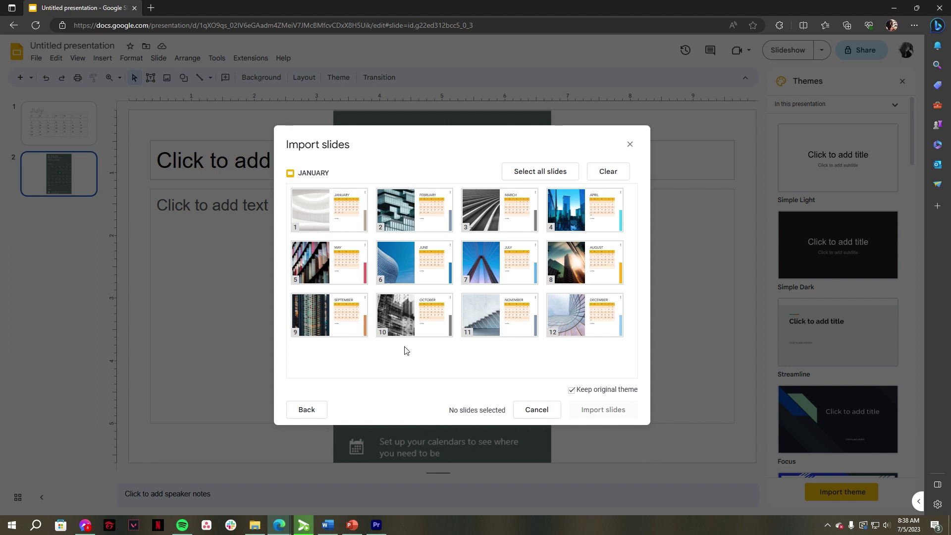
Step: Import only the July slide from the template
left_click(540, 180)
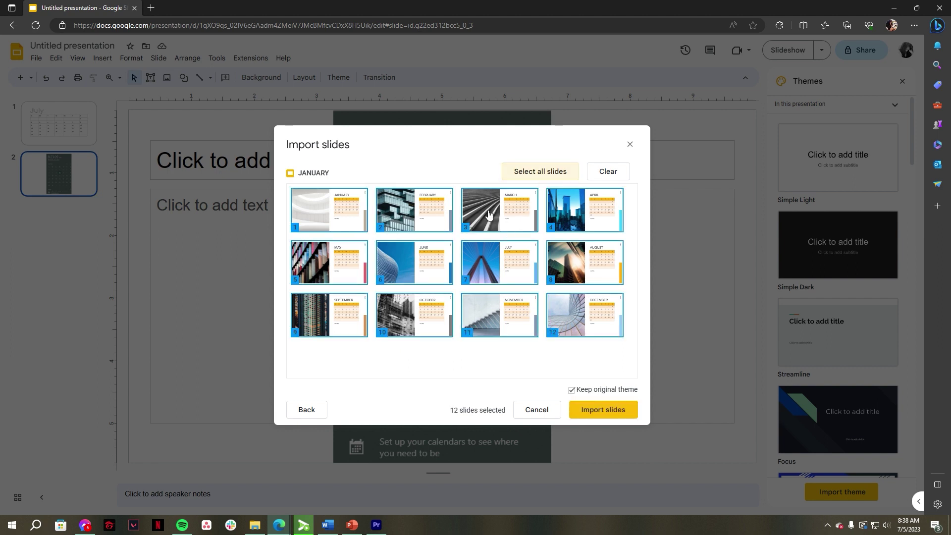
left_click(608, 171)
left_click(515, 270)
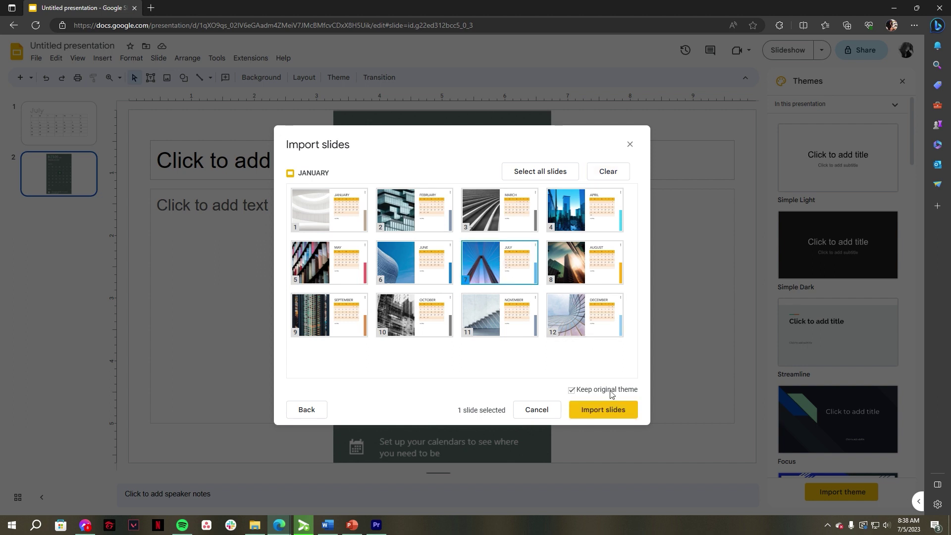
left_click(612, 414)
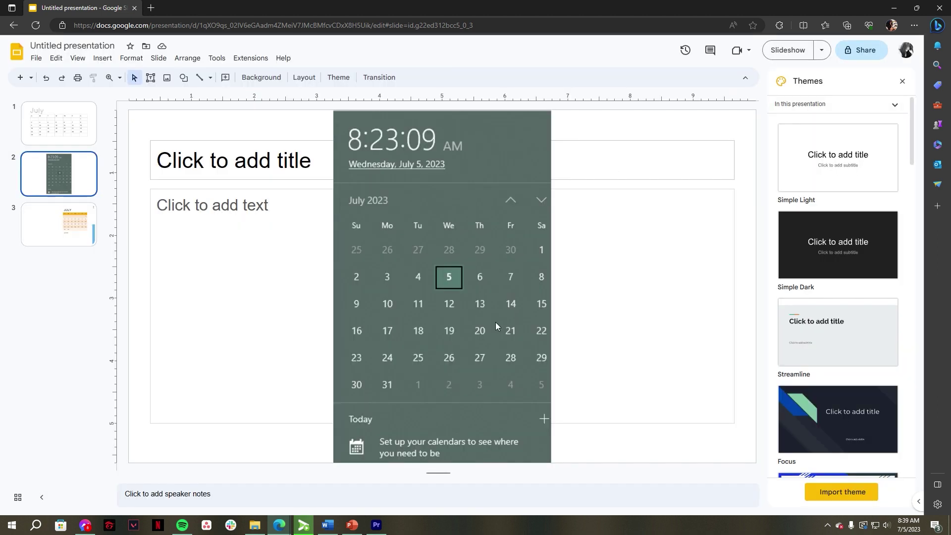
Step: Scroll the Simple Slides homepage past pricing and template packs to the PowerPoint courses section
left_click(86, 240)
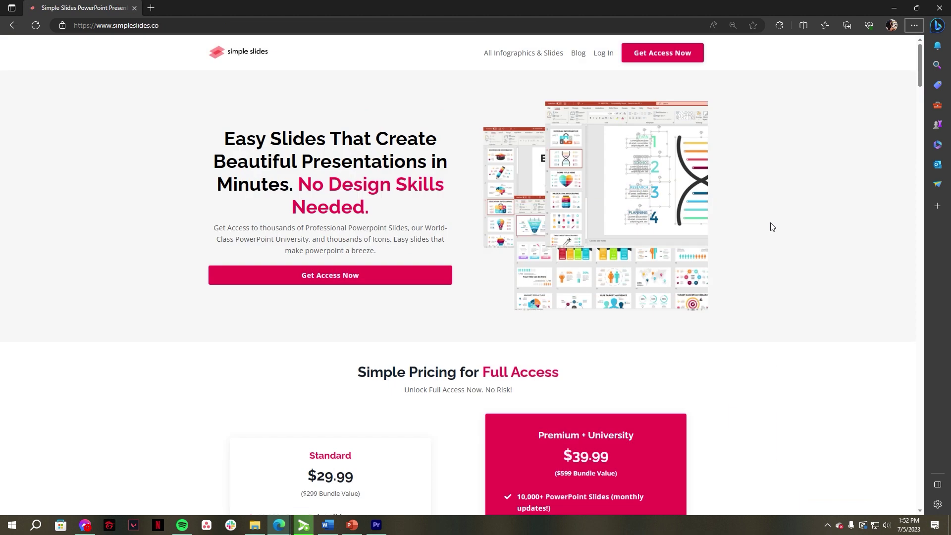
scroll(771, 227, "down", 3)
scroll(771, 226, "down", 4)
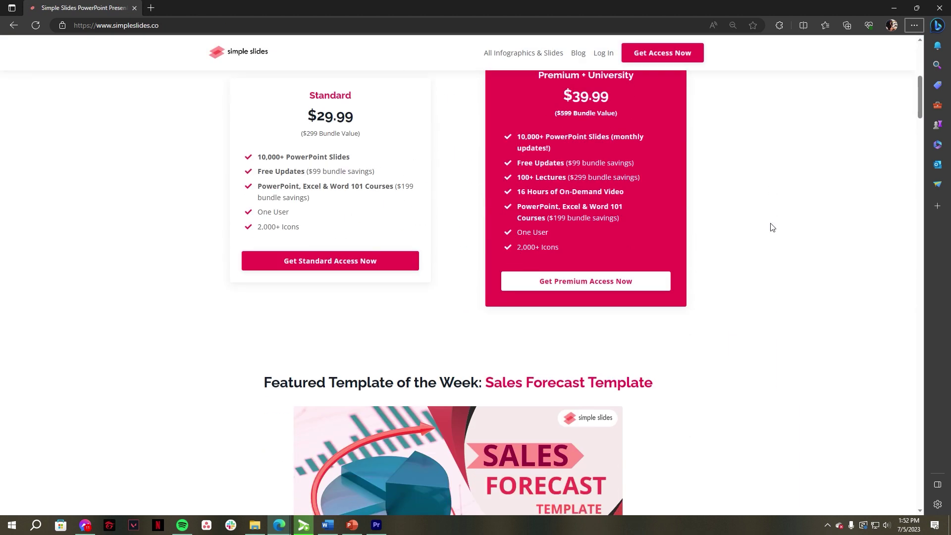
scroll(771, 227, "down", 1)
scroll(772, 227, "down", 3)
scroll(772, 227, "down", 1)
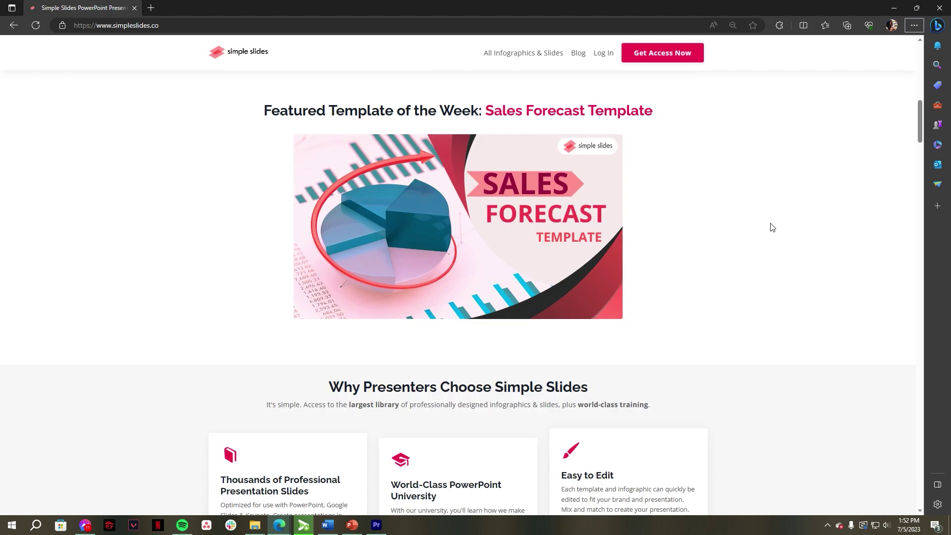
scroll(772, 227, "down", 4)
scroll(772, 227, "down", 3)
scroll(771, 226, "down", 2)
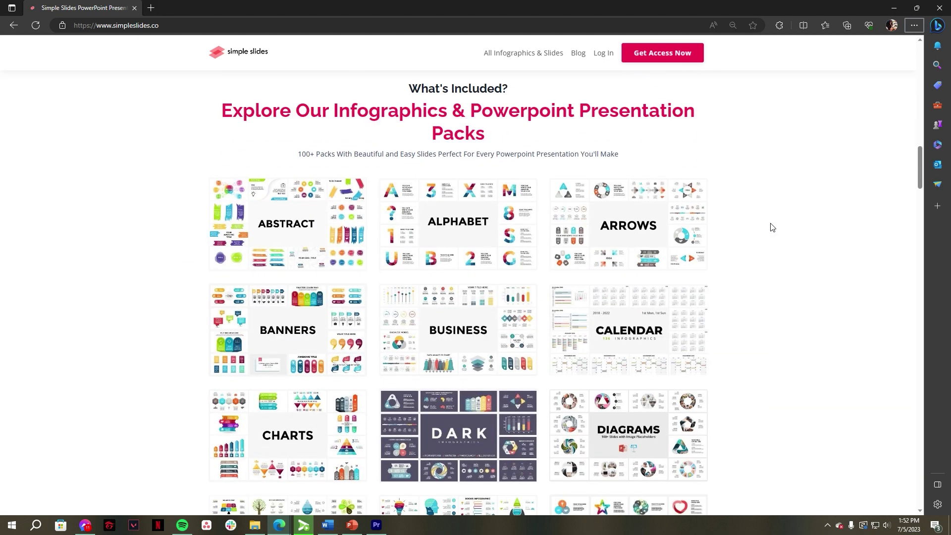
scroll(771, 227, "down", 4)
scroll(772, 227, "down", 2)
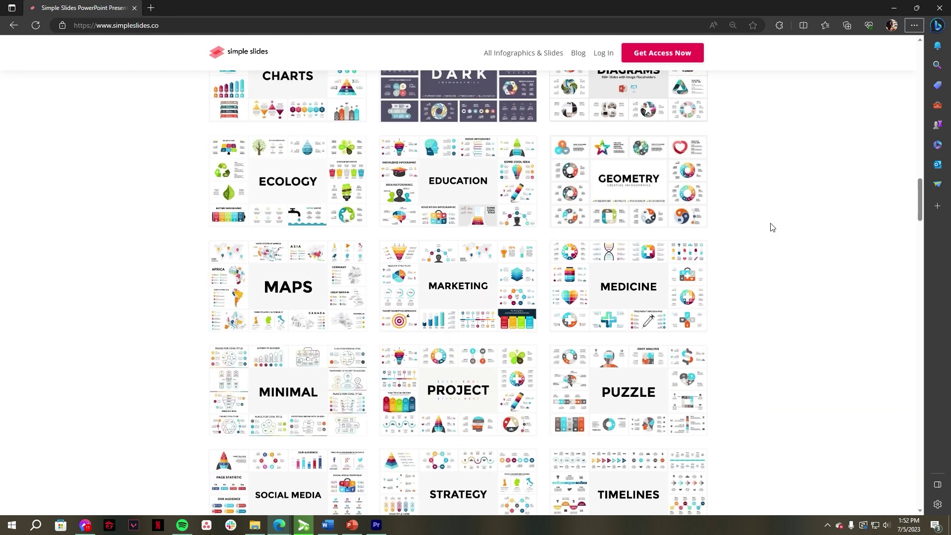
scroll(772, 227, "down", 4)
scroll(772, 227, "down", 2)
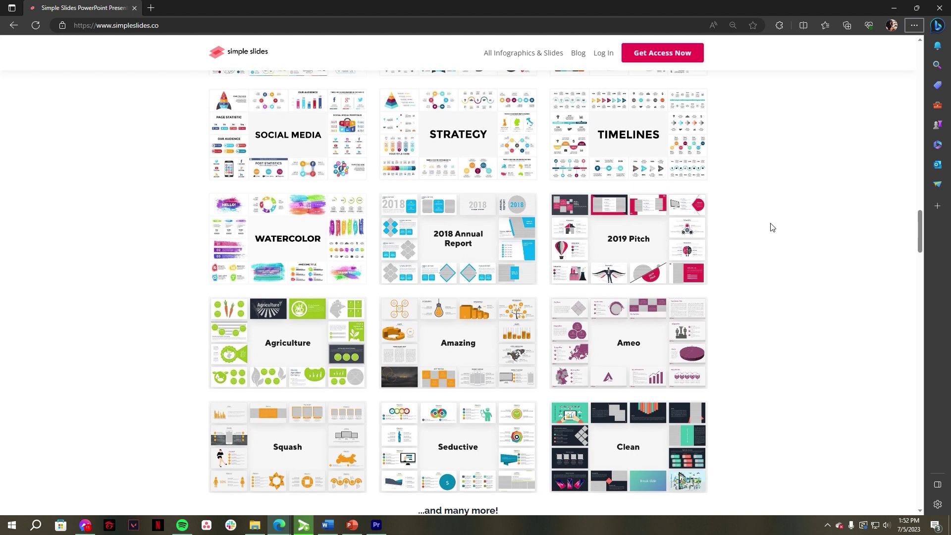
scroll(771, 227, "down", 4)
scroll(771, 227, "down", 2)
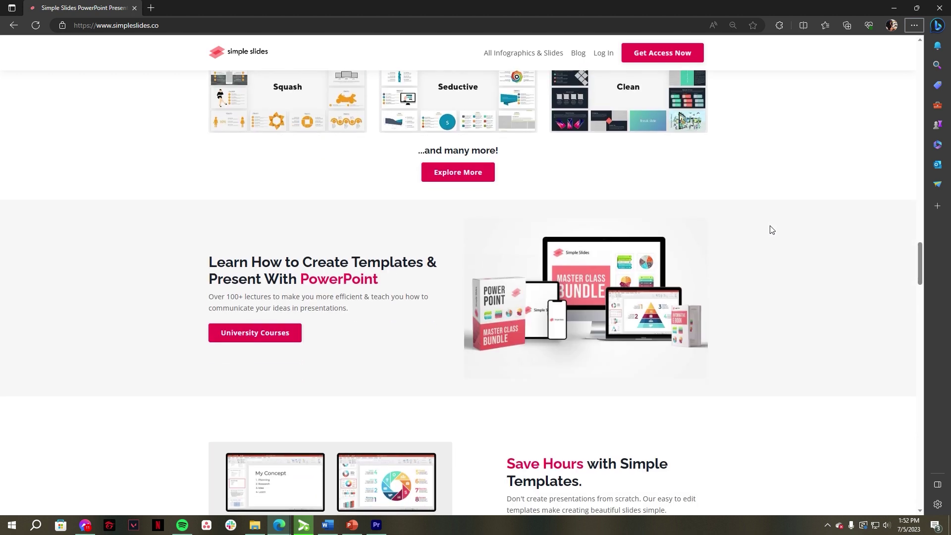